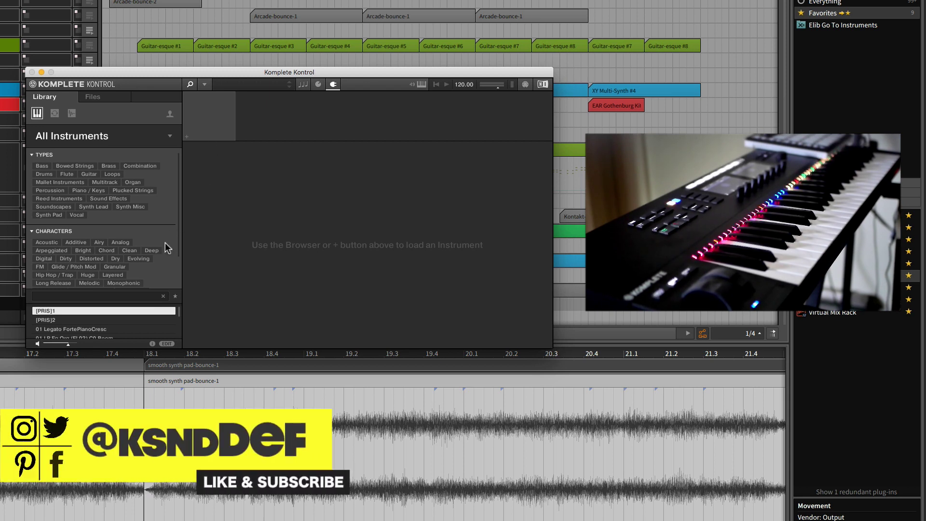
Show the MIDI template editor and compare the Arcade and Octives templates, ending on Arcade.
{"action": "left_click", "coordinate": [525, 85]}
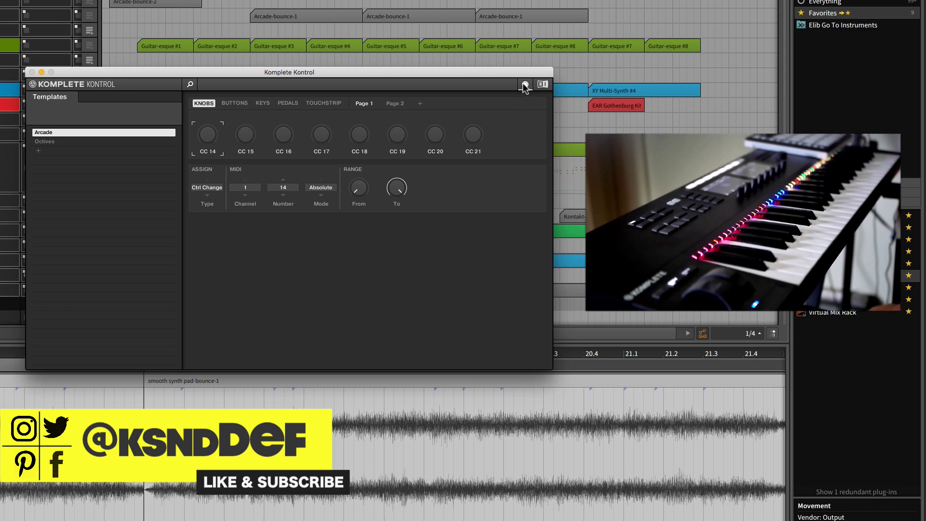
{"action": "left_click", "coordinate": [525, 85]}
{"action": "left_click", "coordinate": [526, 85]}
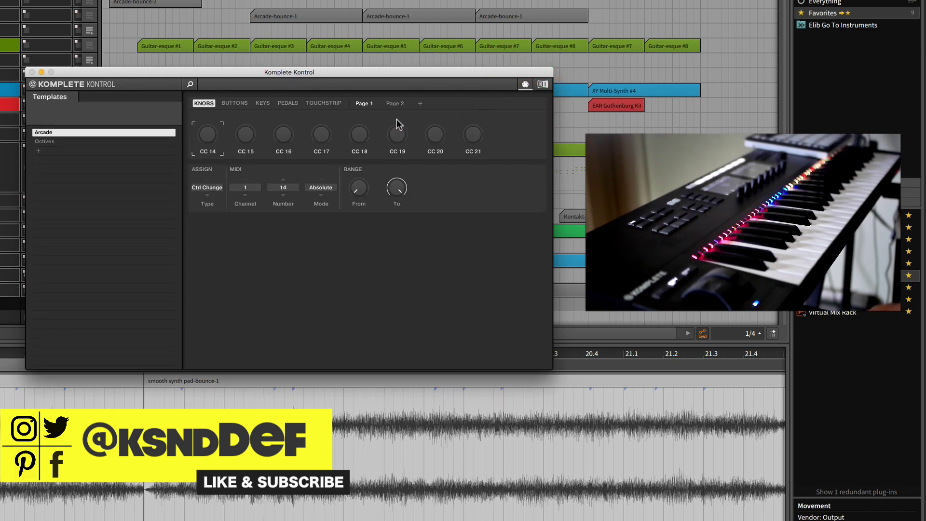
{"action": "left_click", "coordinate": [128, 143]}
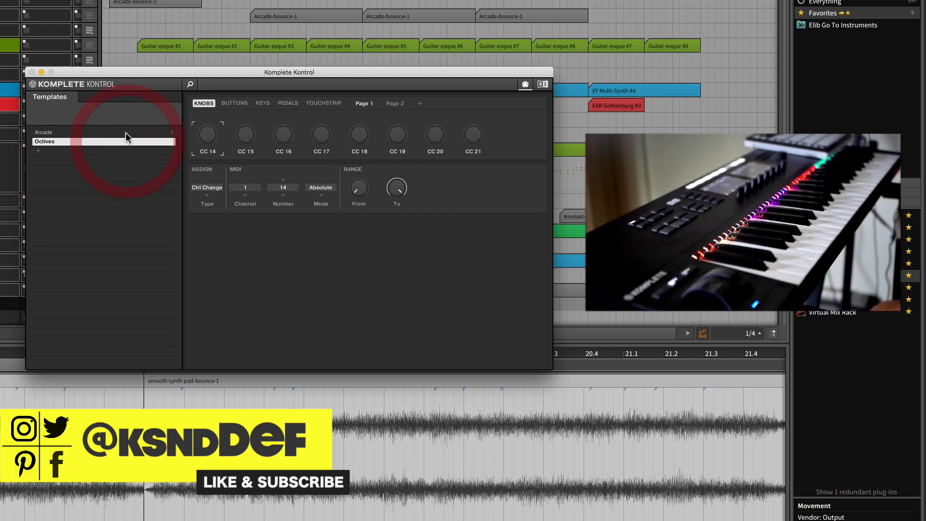
{"action": "left_click", "coordinate": [126, 134]}
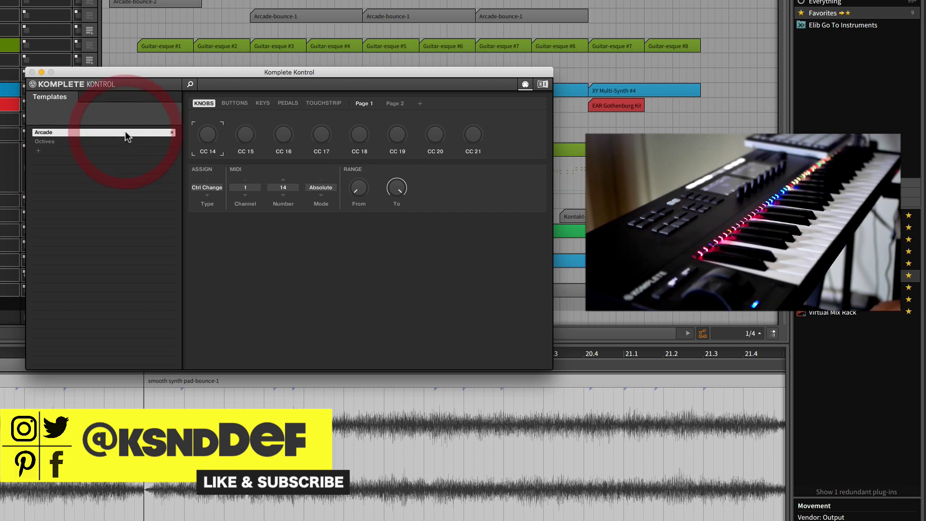
{"action": "left_click", "coordinate": [51, 142]}
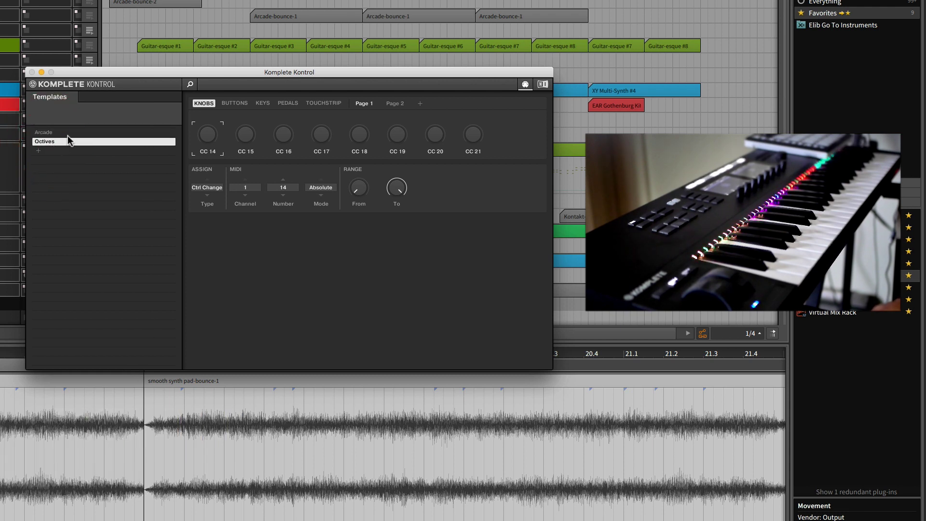
{"action": "left_click", "coordinate": [68, 132]}
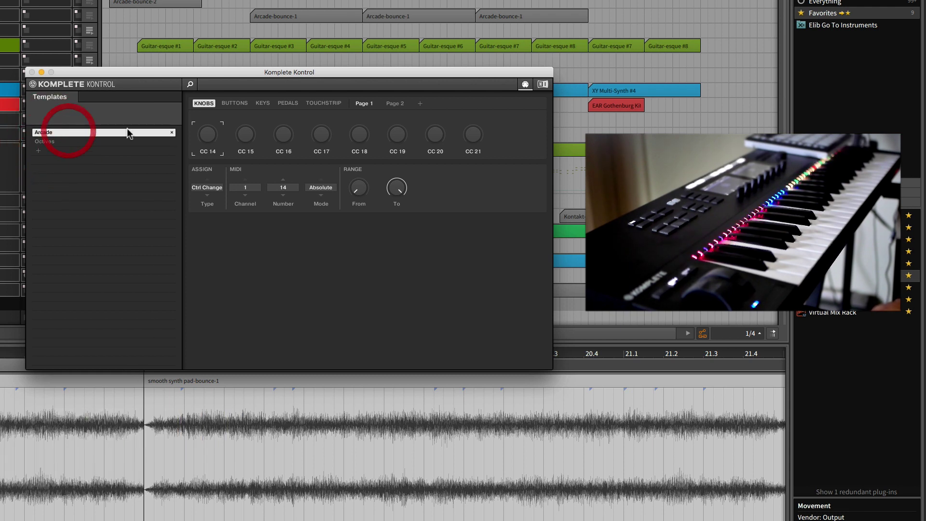
Create a new MIDI template, Template 3, below Arcade and Octives with default knobs CC 14–21.
{"action": "left_click", "coordinate": [40, 151]}
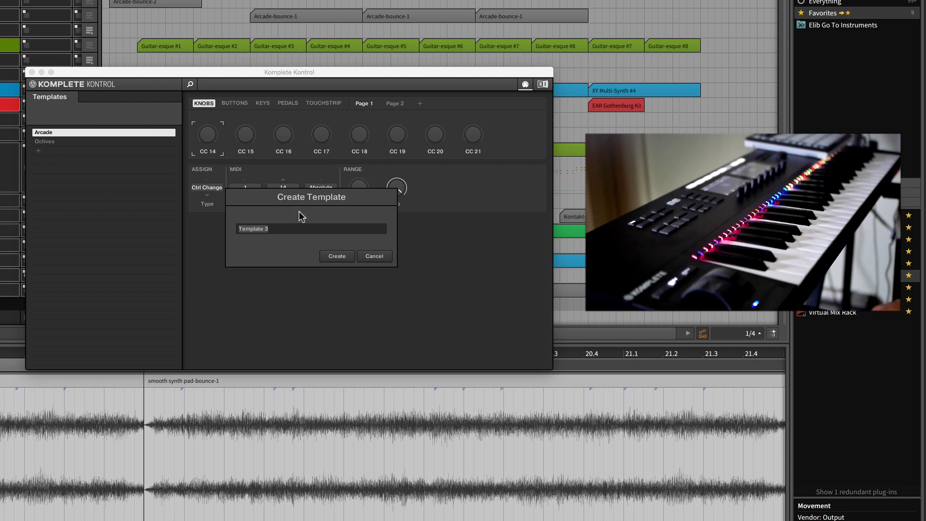
{"action": "left_click", "coordinate": [346, 257]}
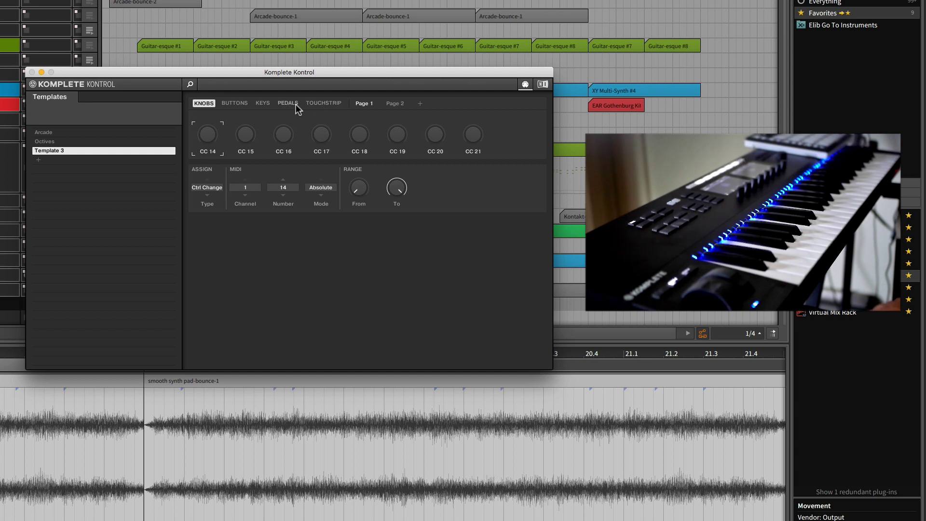
In Template 3's key settings, split the keyboard into blue, orange and purple zones.
{"action": "left_click", "coordinate": [263, 104]}
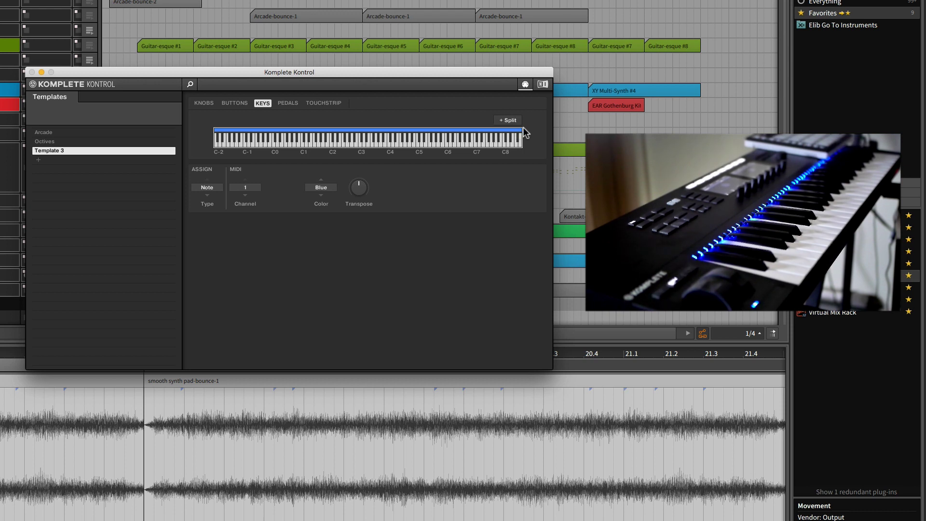
{"action": "left_click", "coordinate": [509, 121]}
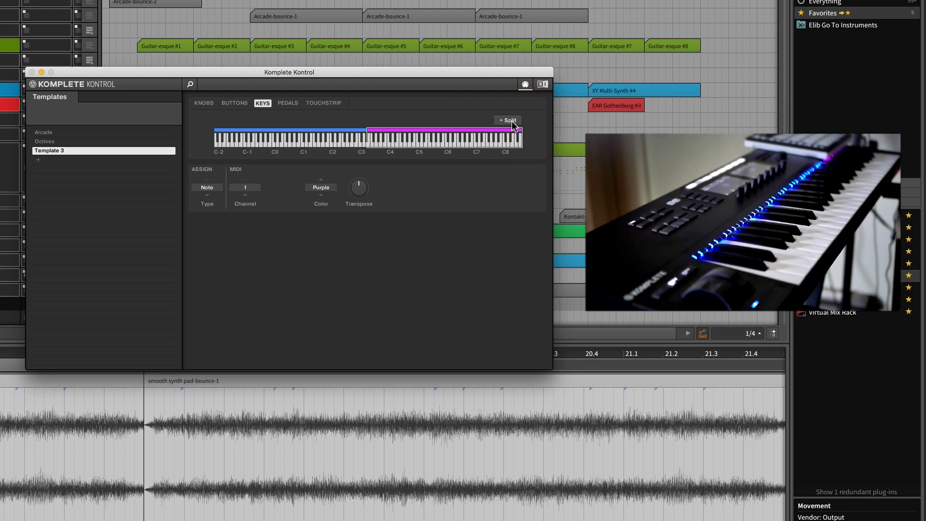
{"action": "left_click", "coordinate": [339, 134]}
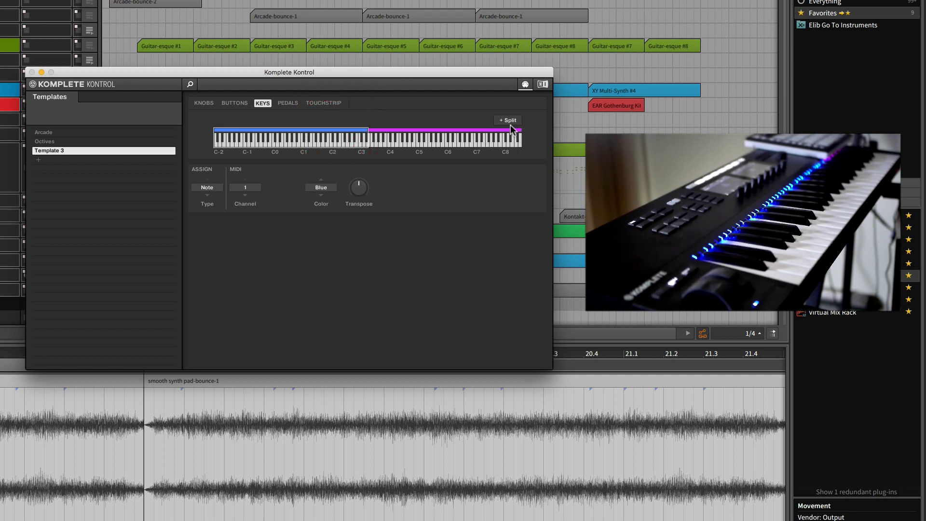
{"action": "left_click", "coordinate": [425, 134]}
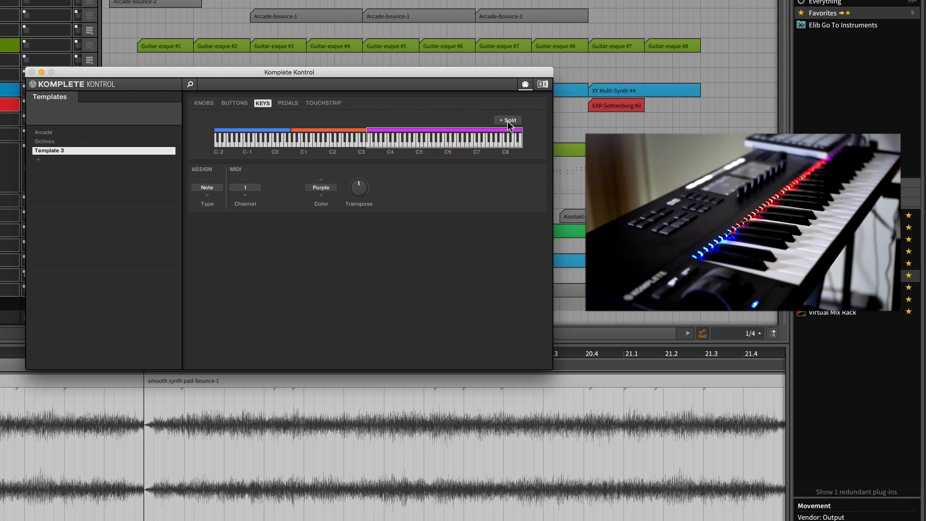
Split off a fourth zone above C6 and colour it lime green.
{"action": "left_click", "coordinate": [508, 122]}
{"action": "left_click", "coordinate": [327, 186]}
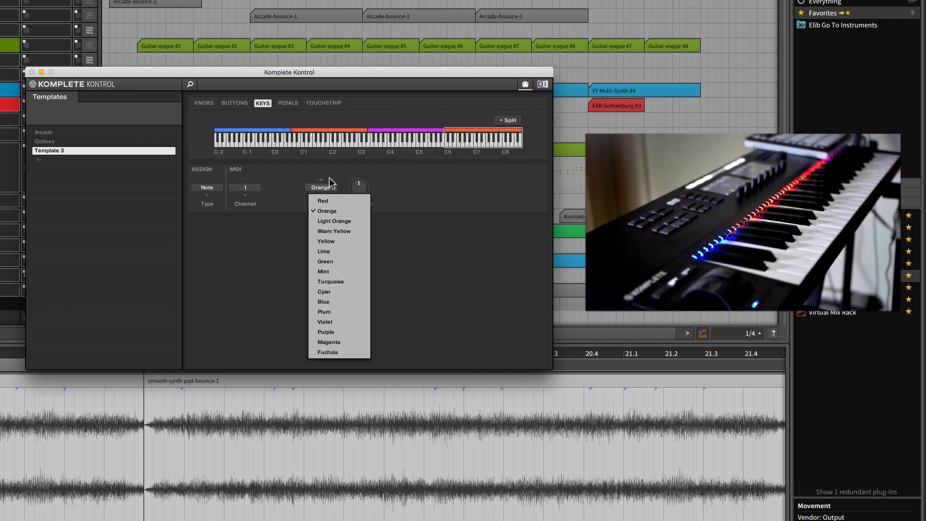
{"action": "left_click", "coordinate": [329, 180]}
{"action": "left_click", "coordinate": [324, 187]}
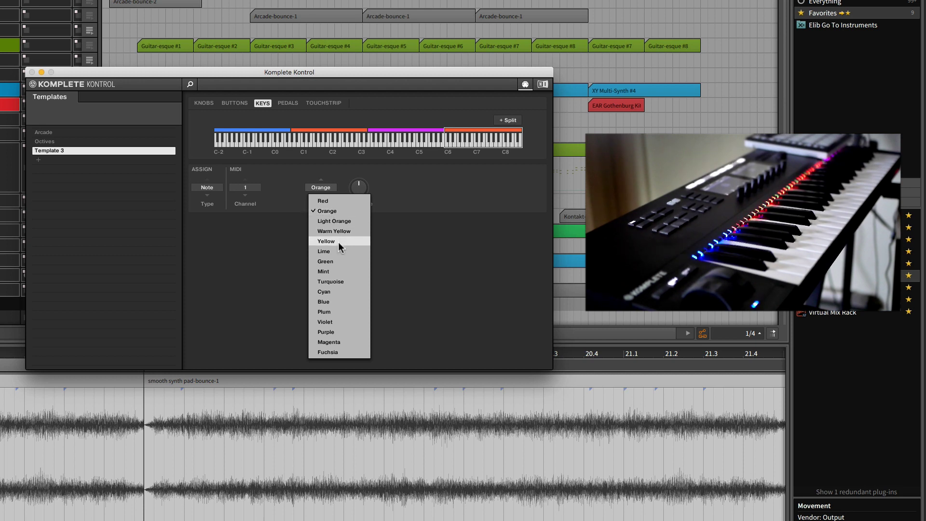
{"action": "left_click", "coordinate": [335, 250]}
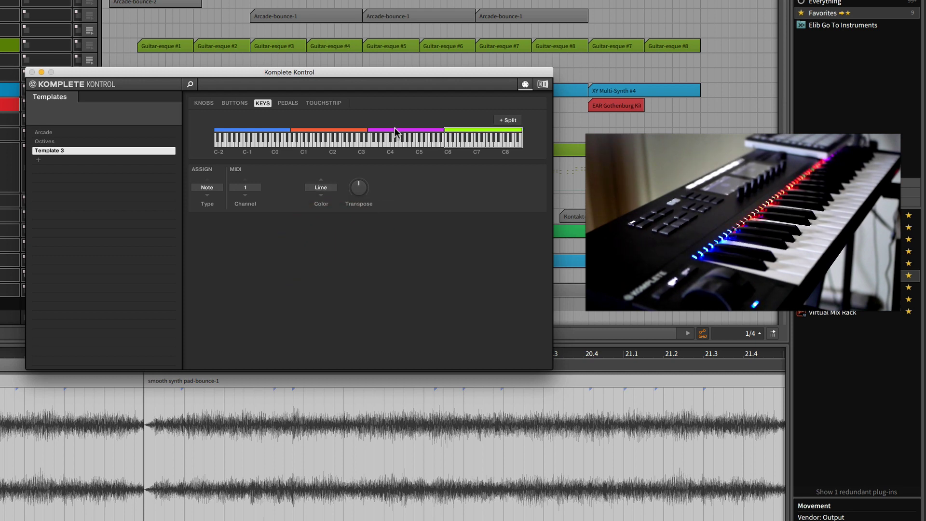
Recolour the C3–C6 zone cyan, the C1–C3 zone violet and the lowest zone magenta.
{"action": "left_click", "coordinate": [324, 187]}
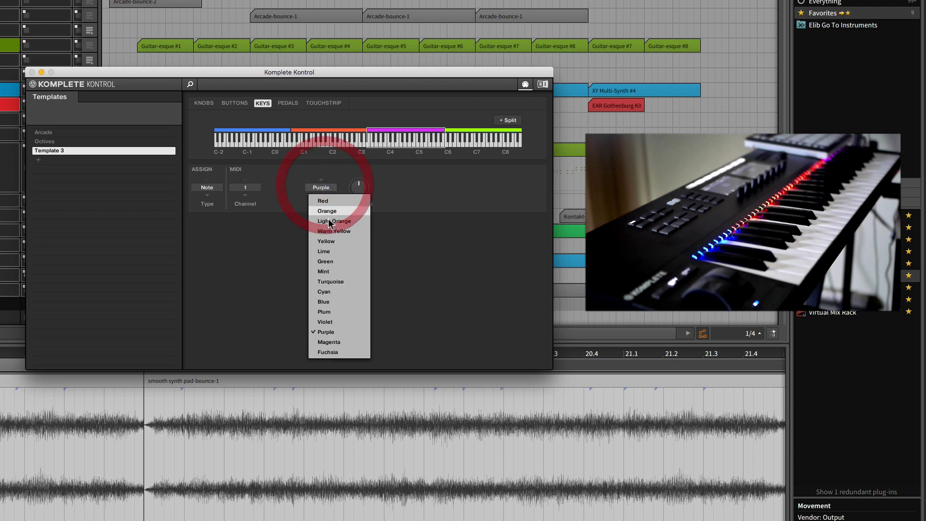
{"action": "left_click", "coordinate": [325, 292]}
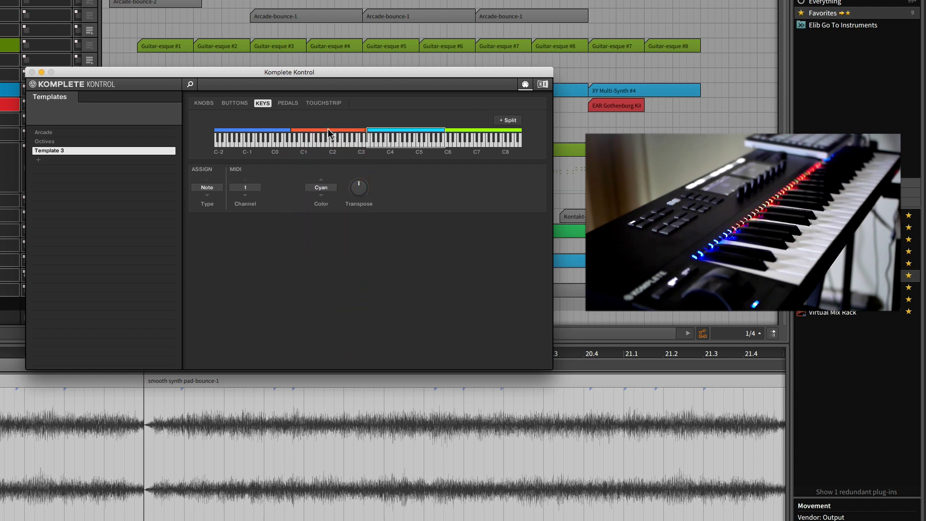
{"action": "left_click", "coordinate": [321, 193]}
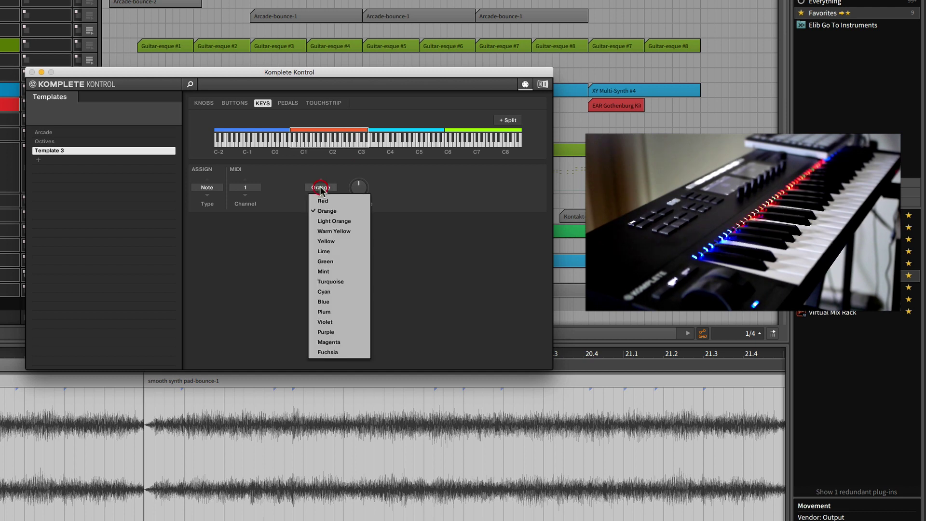
{"action": "left_click", "coordinate": [328, 325]}
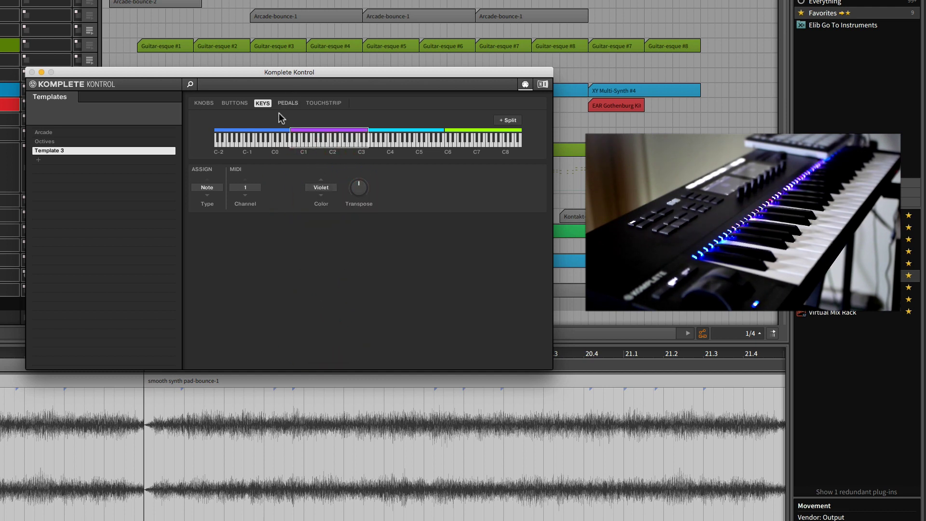
{"action": "left_click", "coordinate": [275, 135]}
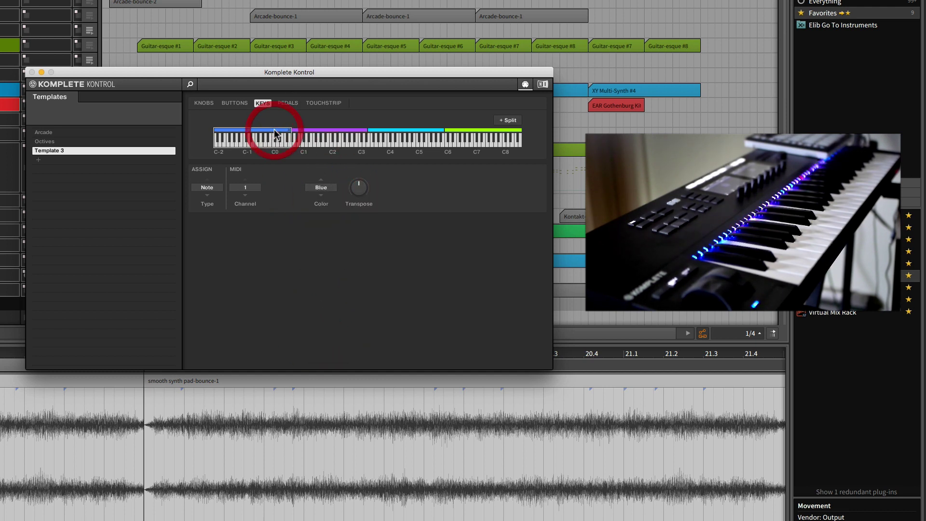
{"action": "left_click", "coordinate": [319, 192]}
{"action": "left_click", "coordinate": [322, 345]}
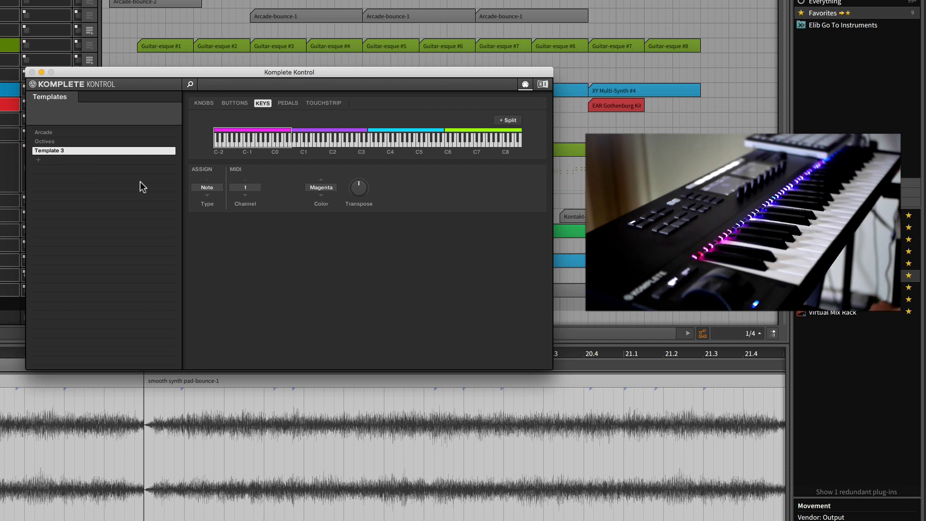
{"action": "left_click", "coordinate": [293, 103]}
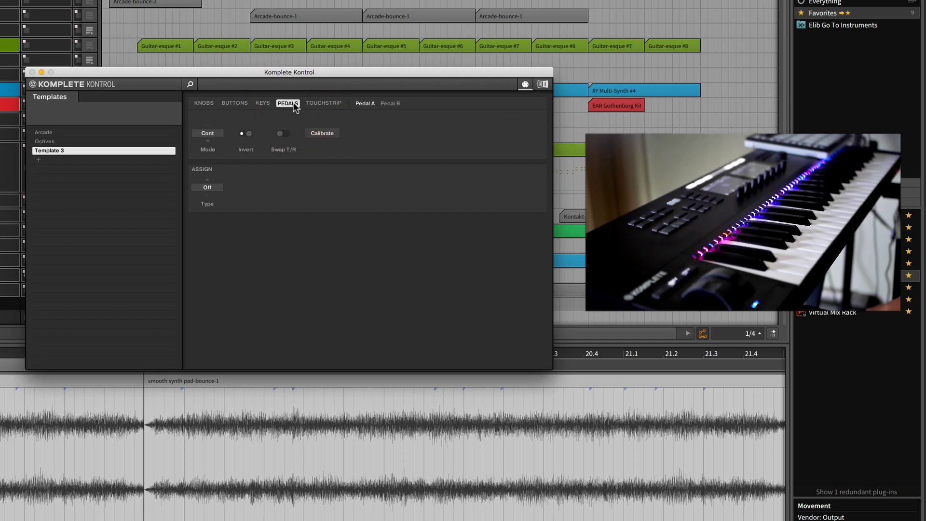
{"action": "left_click", "coordinate": [327, 104]}
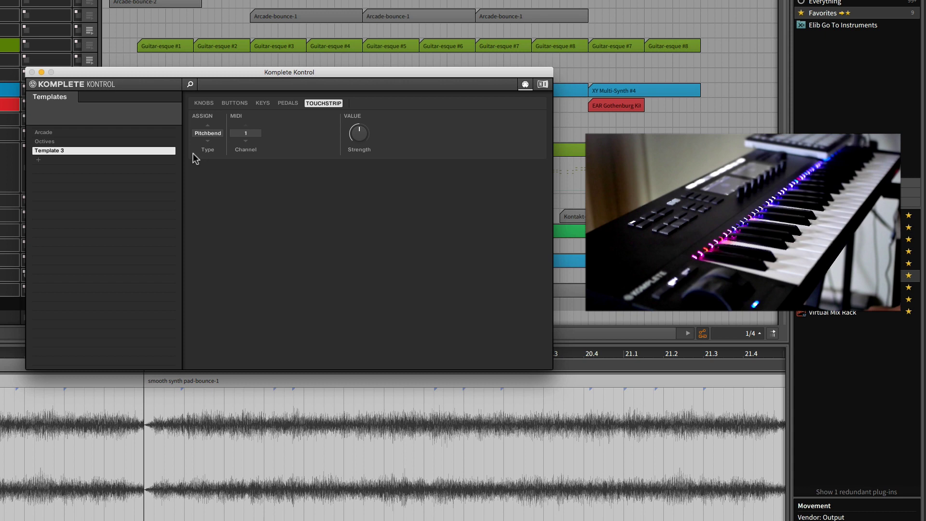
{"action": "left_click", "coordinate": [207, 102]}
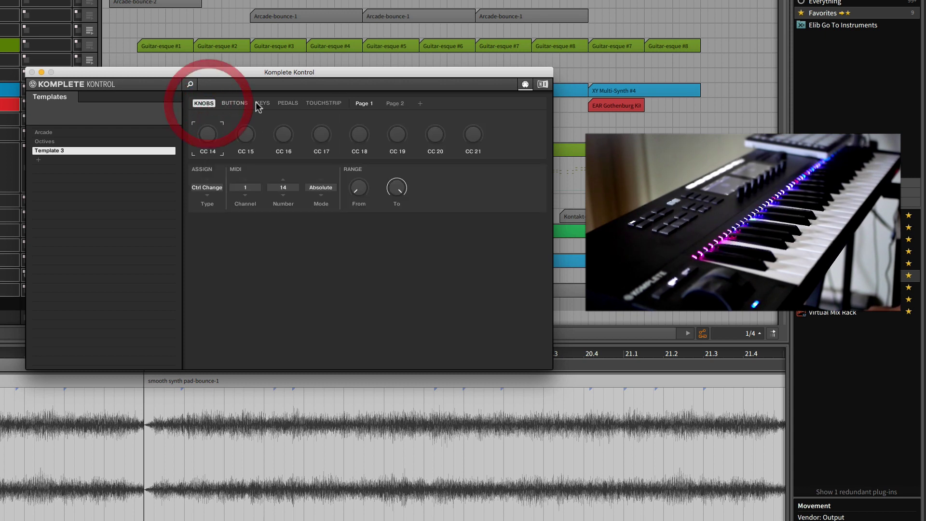
{"action": "left_click", "coordinate": [265, 103]}
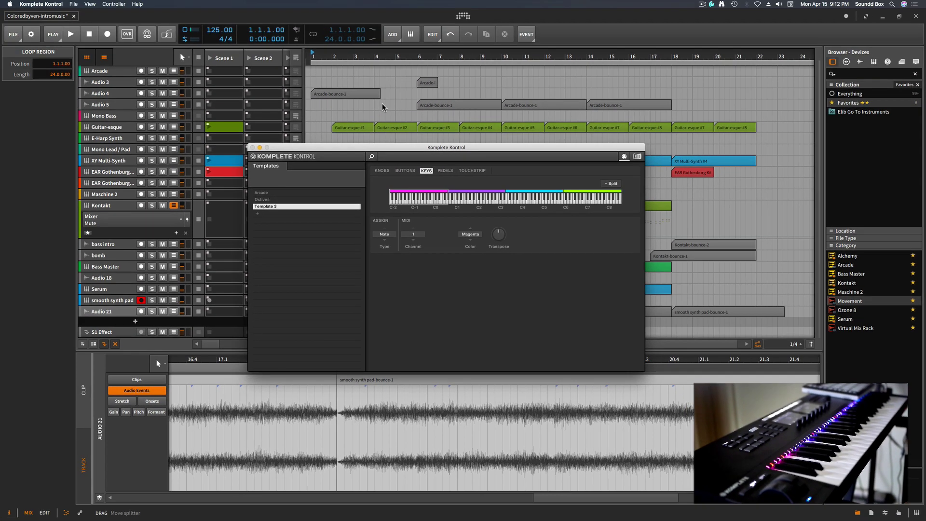
Close Komplete Kontrol, arm the Arcade track to open its plugin, then bring Komplete Kontrol back.
{"action": "left_click", "coordinate": [203, 13]}
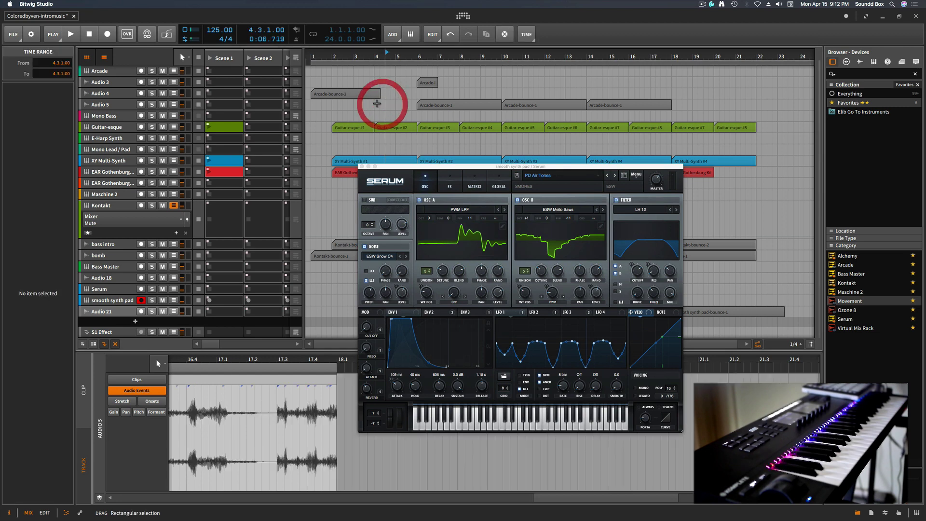
{"action": "left_click", "coordinate": [122, 71]}
{"action": "double_click", "coordinate": [124, 73]}
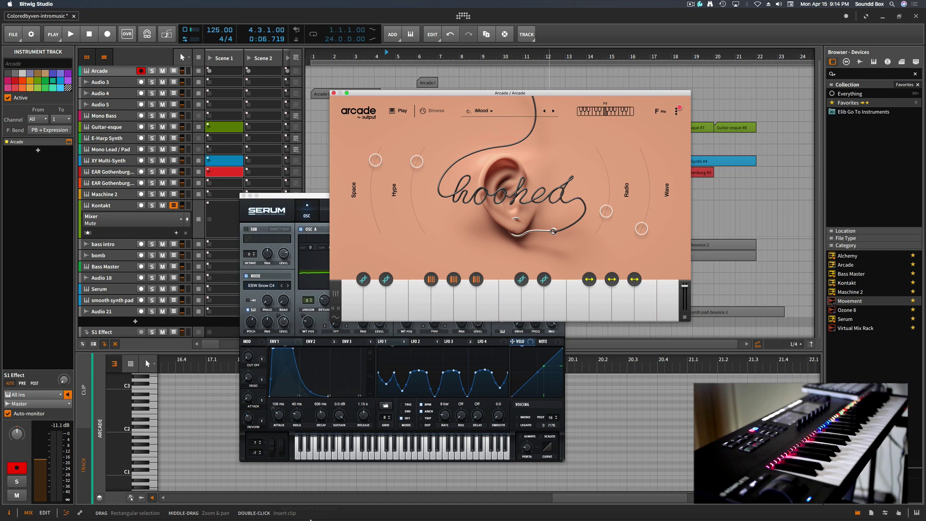
{"action": "mouse_move", "coordinate": [310, 519]}
{"action": "left_click", "coordinate": [233, 504]}
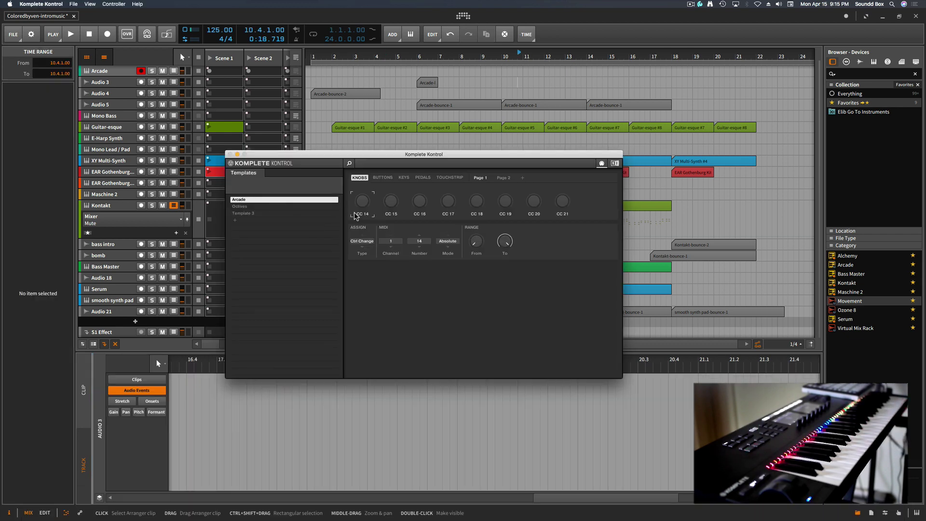
In the Arcade template's key zones, extend the fuchsia key-switch zone by one key.
{"action": "left_click", "coordinate": [404, 178]}
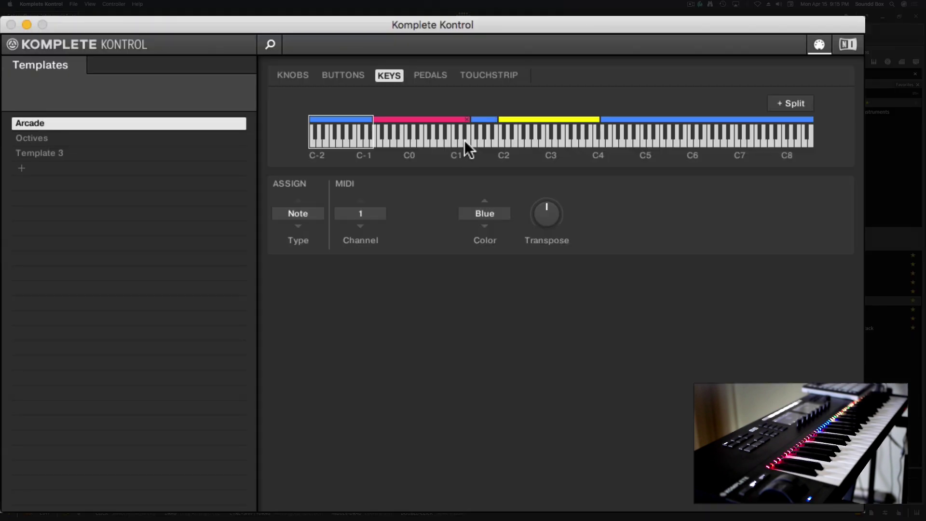
{"action": "left_click", "coordinate": [451, 118]}
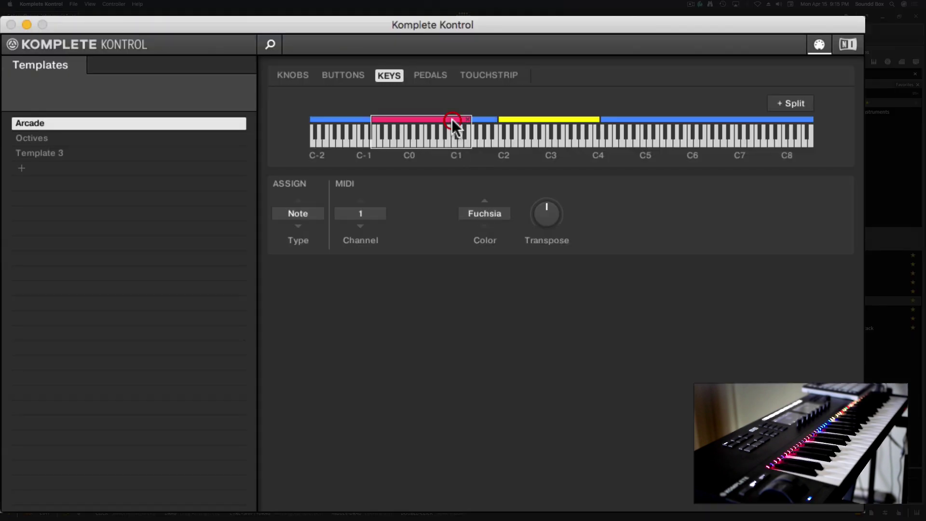
{"action": "left_click_drag", "start_coordinate": [467, 140], "coordinate": [471, 141]}
{"action": "left_click", "coordinate": [472, 141]}
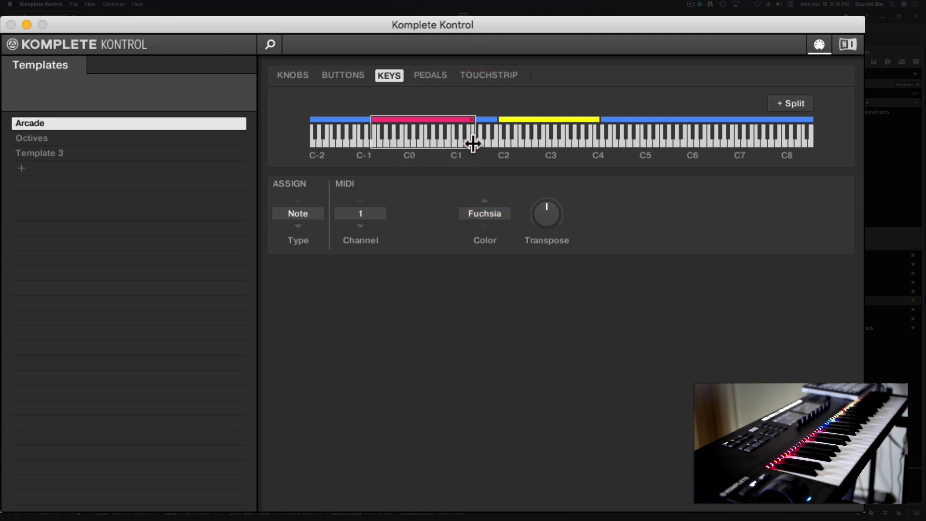